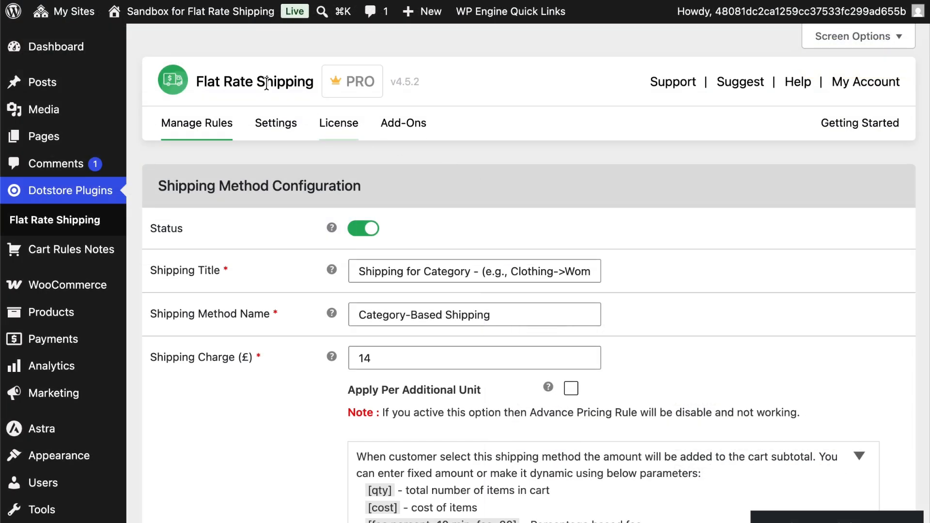
# Review the category-based shipping line in the cart and the shipping method's settings and cart rules behind it.
pyautogui.moveTo(198, 81); pyautogui.dragTo(314, 82)
pyautogui.click(446, 167)
pyautogui.scroll(-4, 473, 199)
pyautogui.scroll(-20, 473, 196)
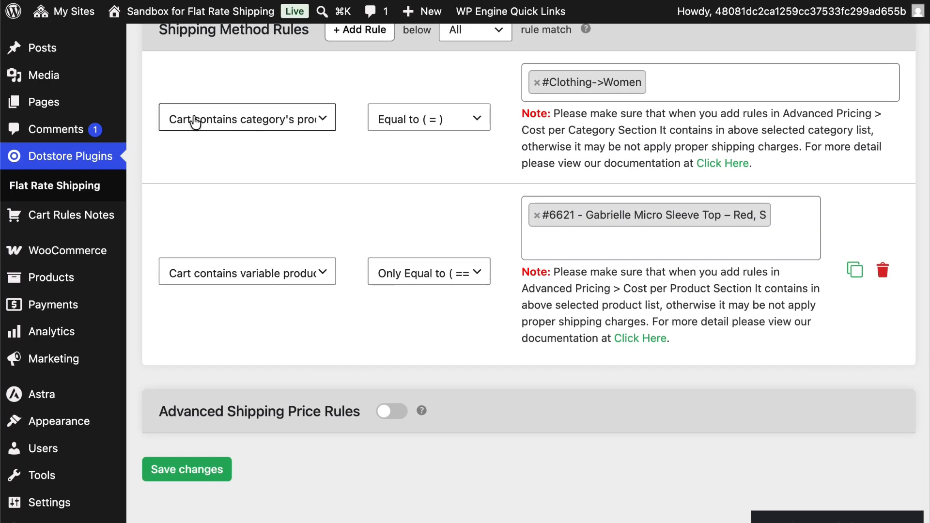
pyautogui.click(213, 119)
pyautogui.click(213, 118)
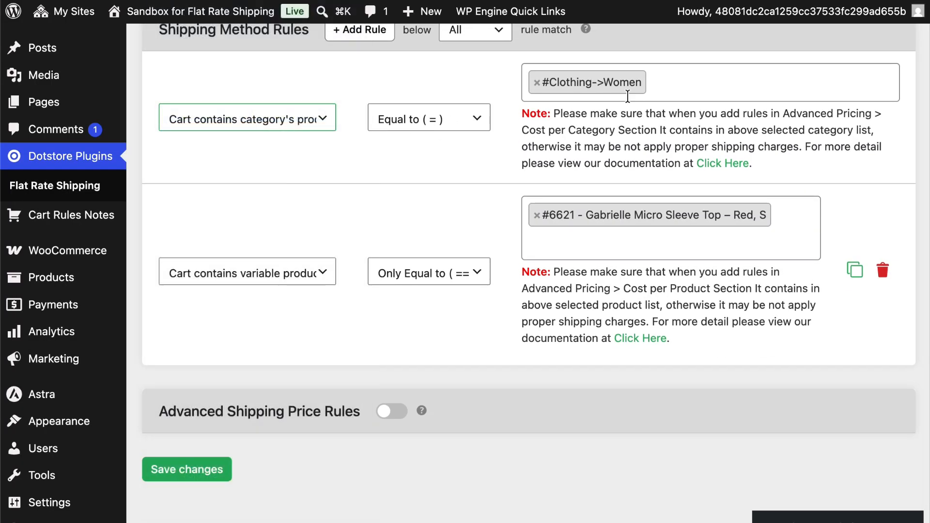
pyautogui.click(650, 94)
pyautogui.click(408, 185)
pyautogui.scroll(1, 408, 185)
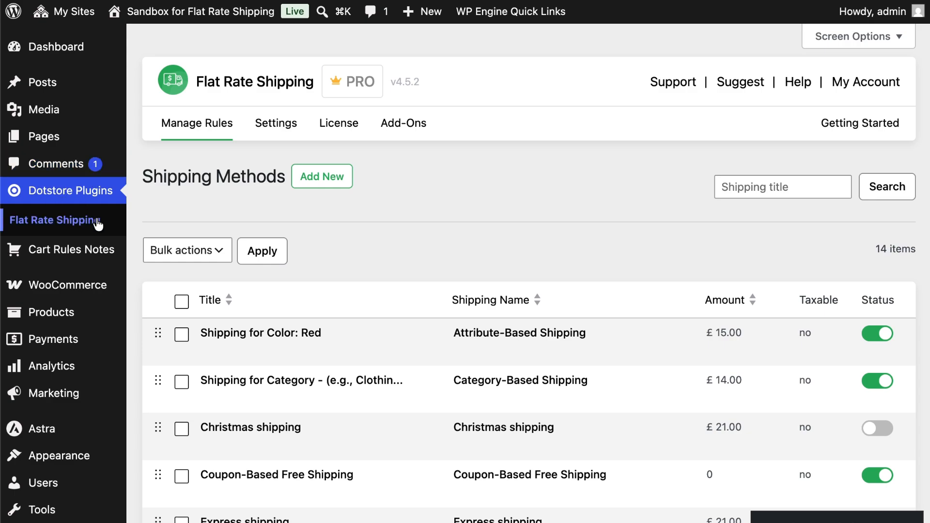
# Open the "Shipping for Category" shipping method from the Shipping Methods list for editing.
pyautogui.scroll(-3, 308, 232)
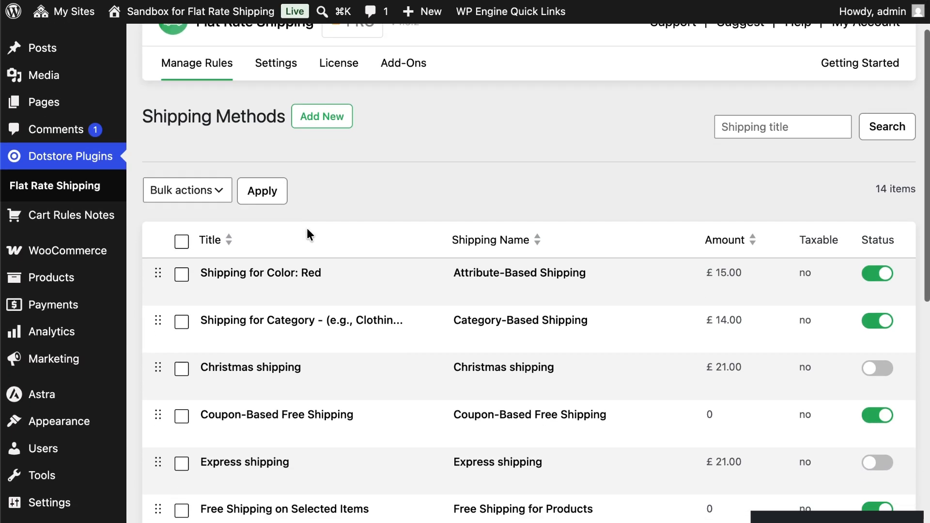
pyautogui.moveTo(308, 321)
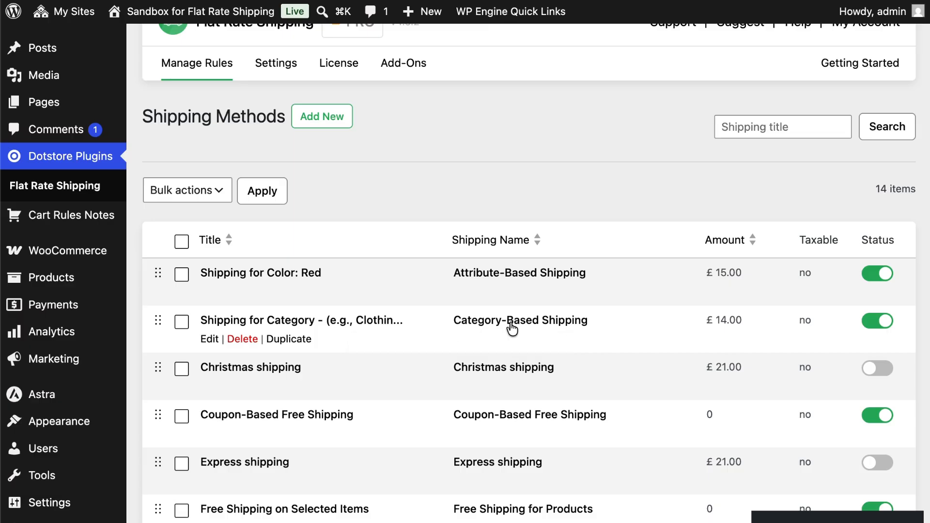
pyautogui.click(356, 326)
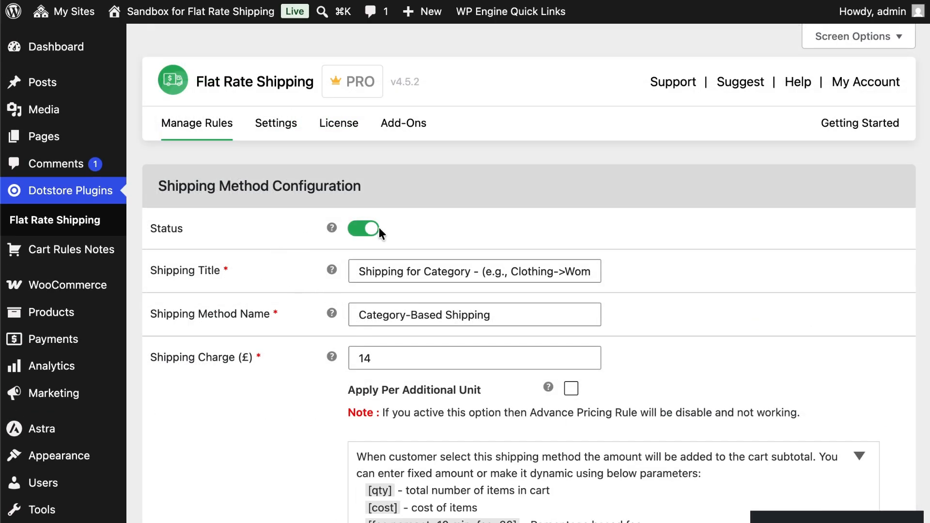
# Examine the method's shipping title, method name, shipping charge and the remaining configuration options down to the rules.
pyautogui.tripleClick(362, 271)
pyautogui.click(384, 274)
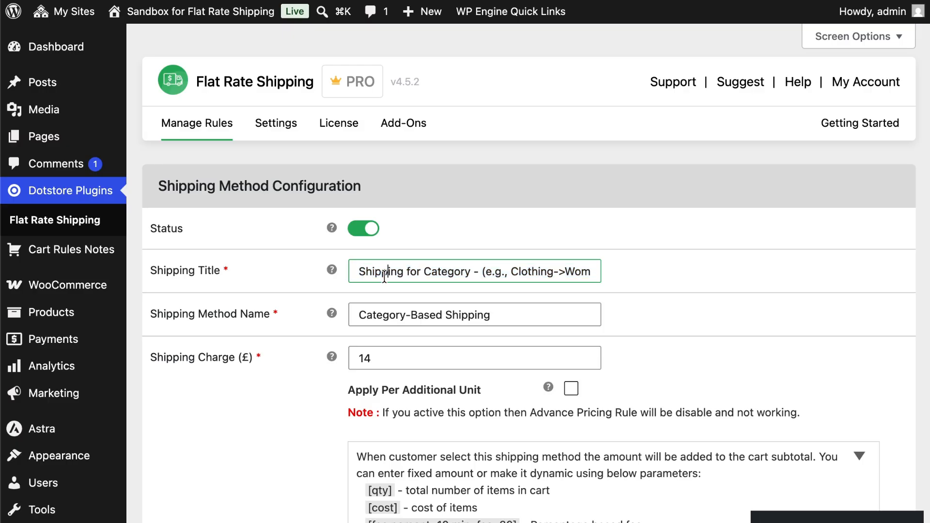
pyautogui.click(400, 315)
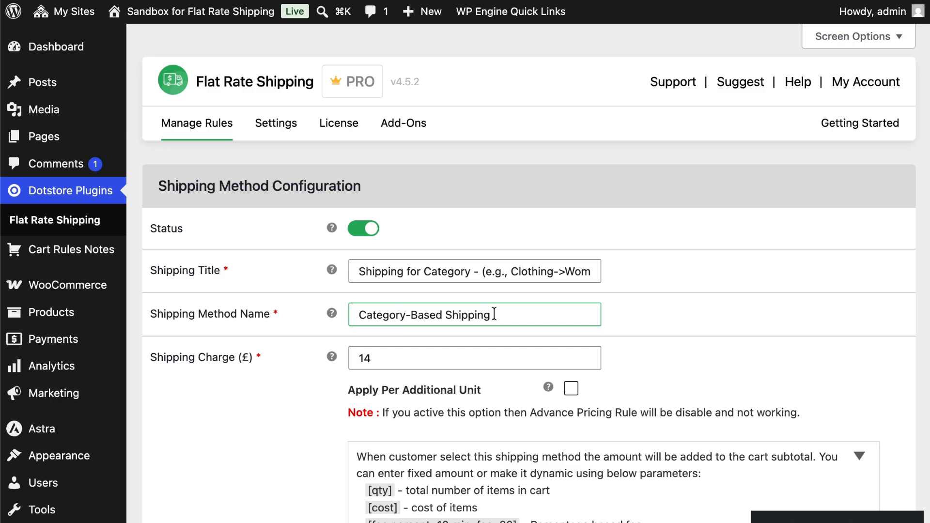
pyautogui.click(494, 315)
pyautogui.click(407, 365)
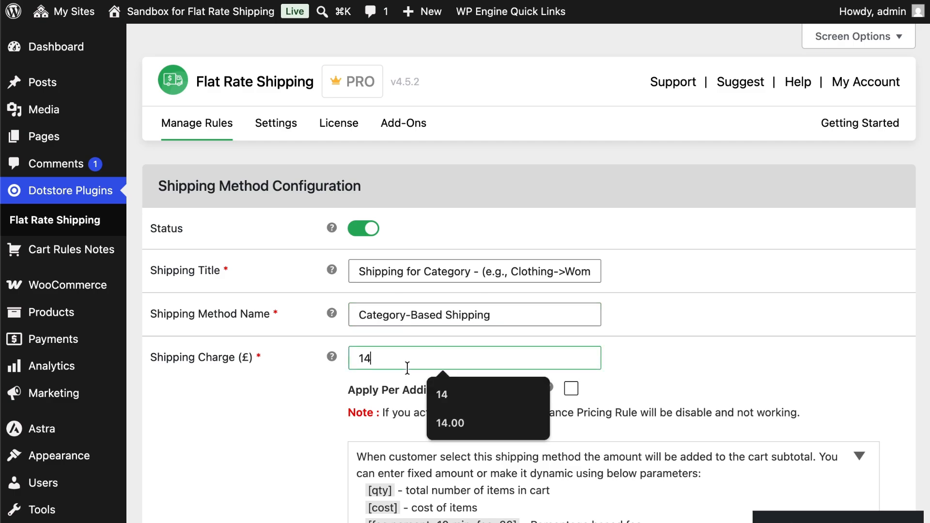
pyautogui.scroll(-15, 358, 377)
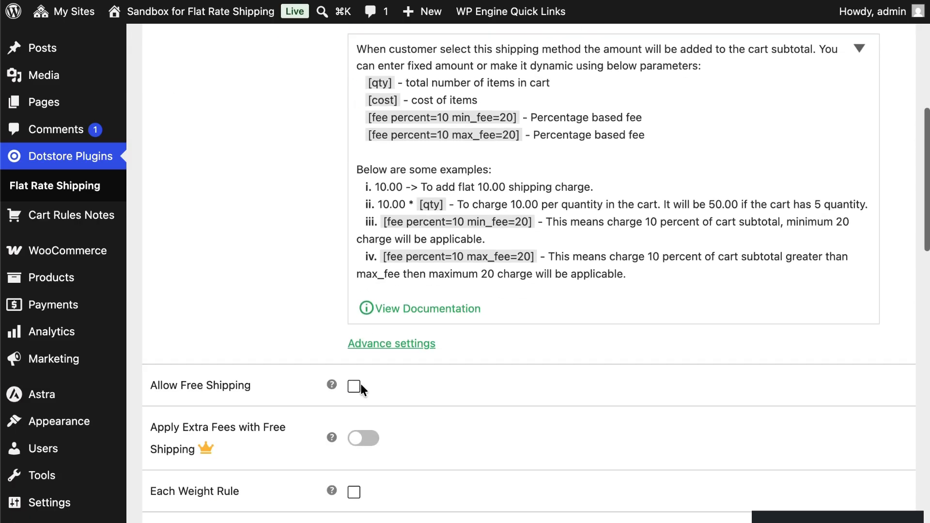
pyautogui.scroll(-12, 362, 388)
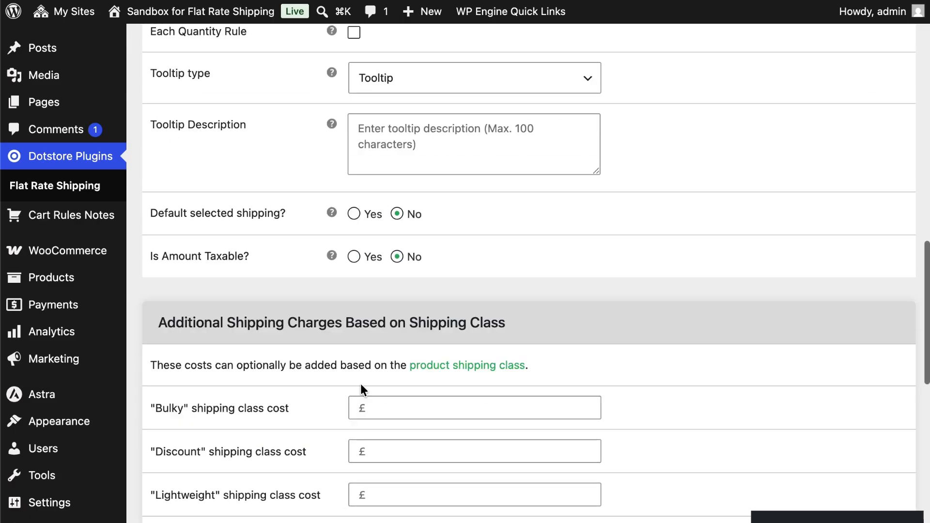
pyautogui.scroll(-2, 360, 383)
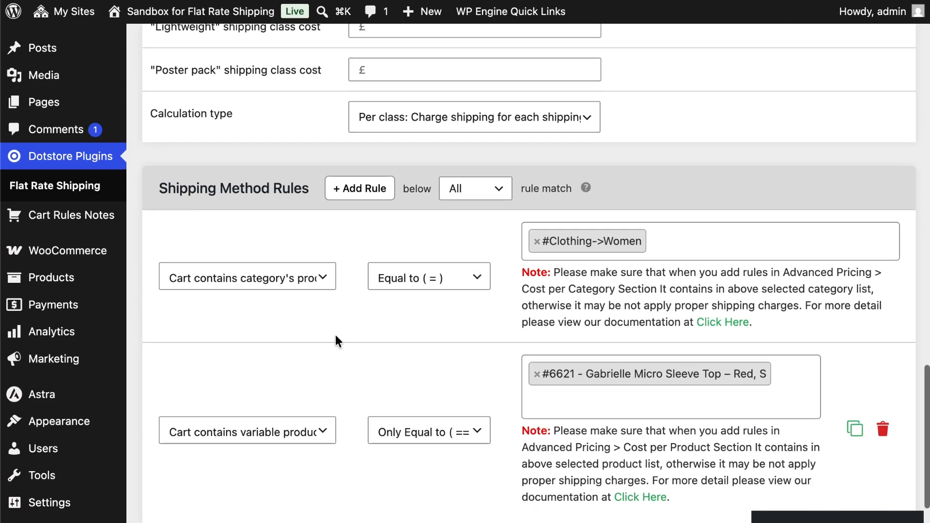
# Examine the first shipping rule's condition choices, comparison operators and category choices without changing them.
pyautogui.click(259, 281)
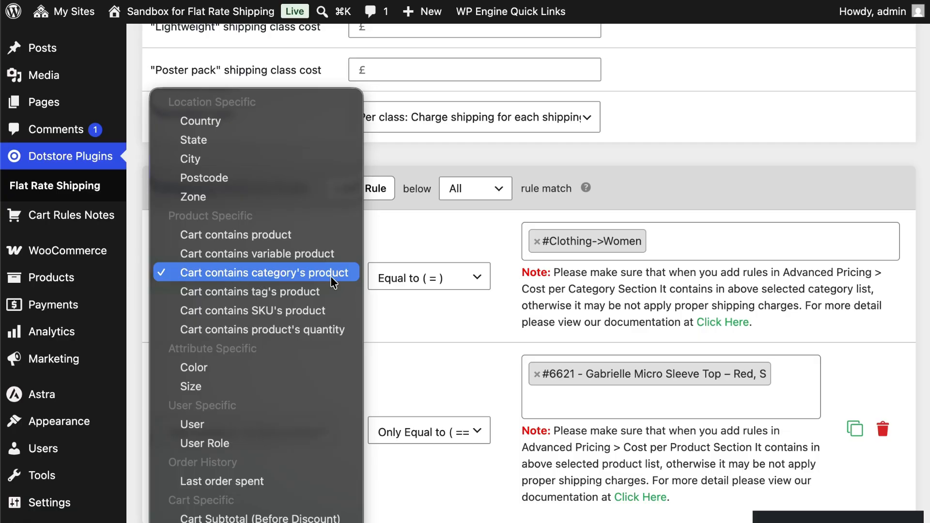
pyautogui.click(428, 281)
pyautogui.click(429, 280)
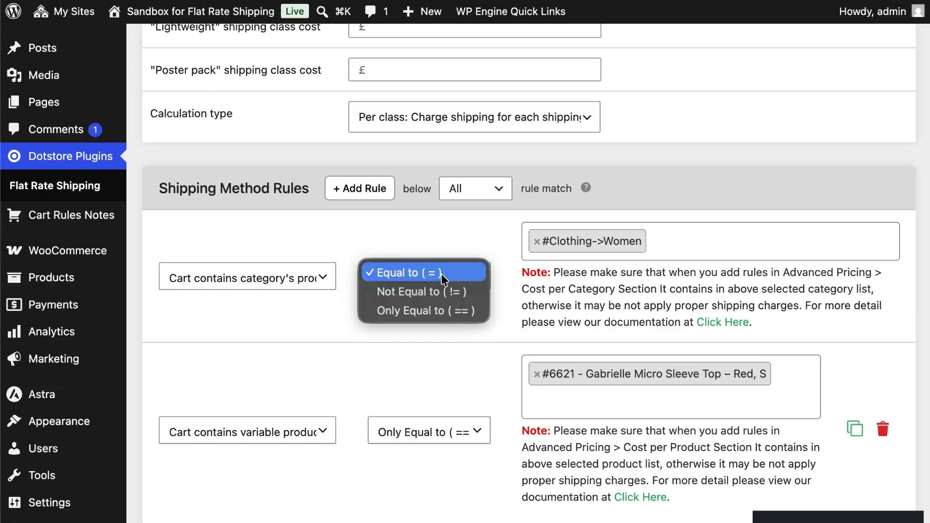
pyautogui.click(660, 241)
pyautogui.click(664, 239)
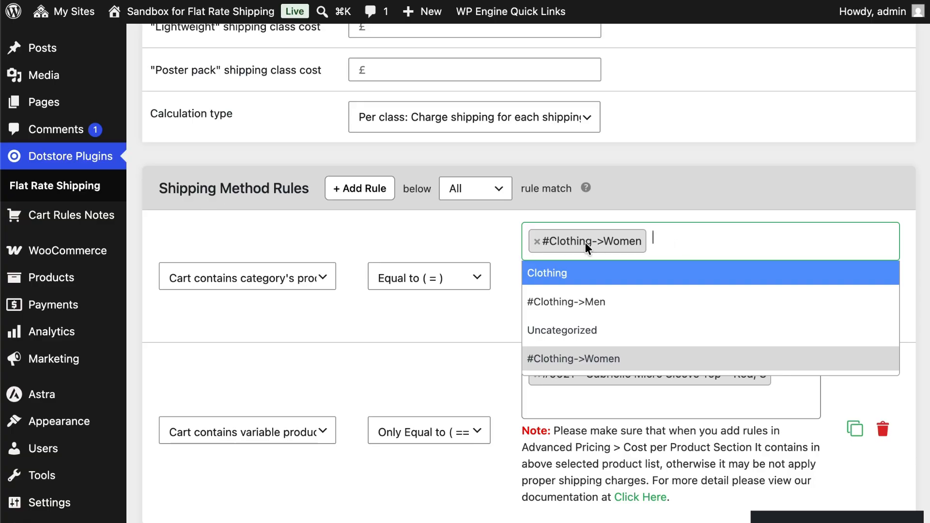
pyautogui.click(473, 330)
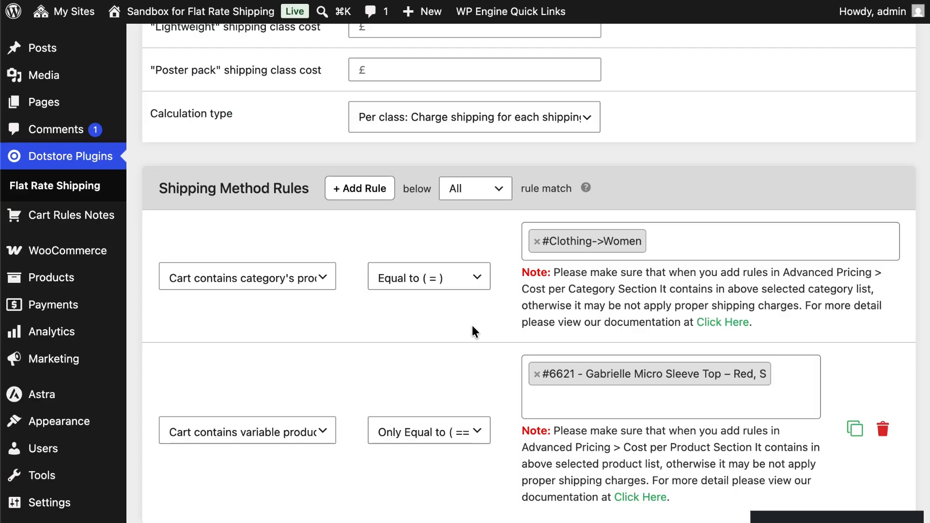
# Examine the condition choices of the second shipping rule, which targets a variable product.
pyautogui.scroll(-1, 472, 330)
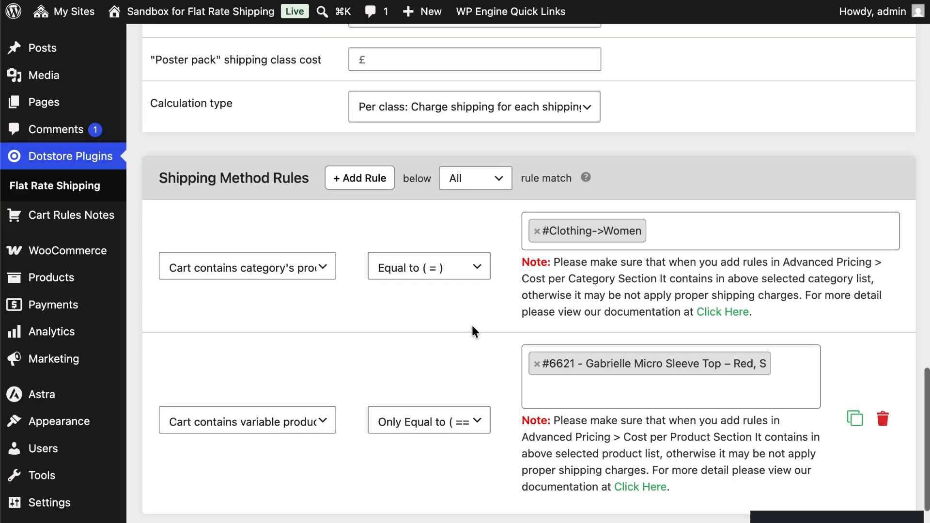
pyautogui.click(230, 415)
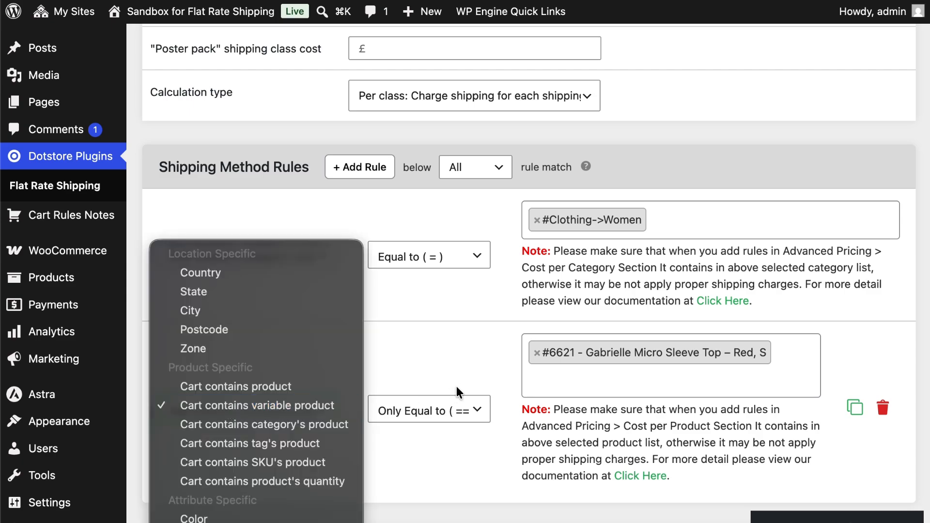
pyautogui.click(437, 335)
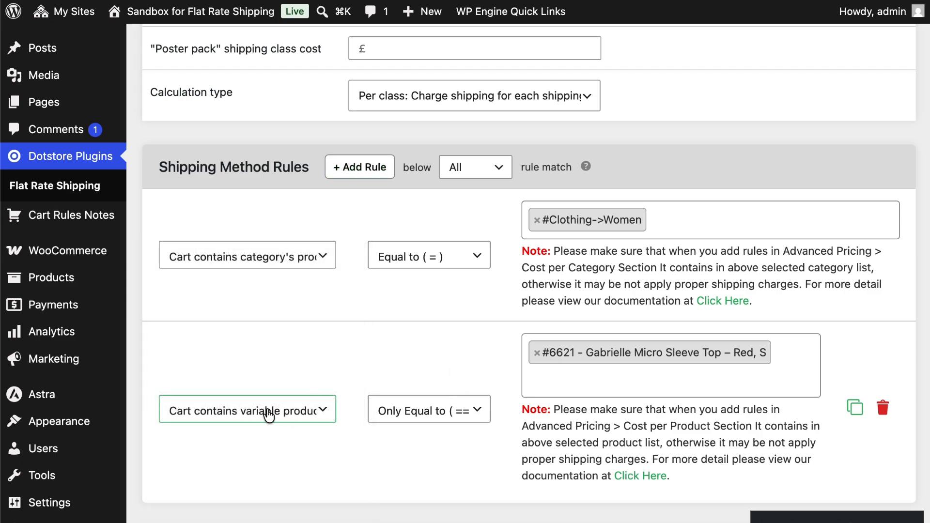
pyautogui.click(378, 447)
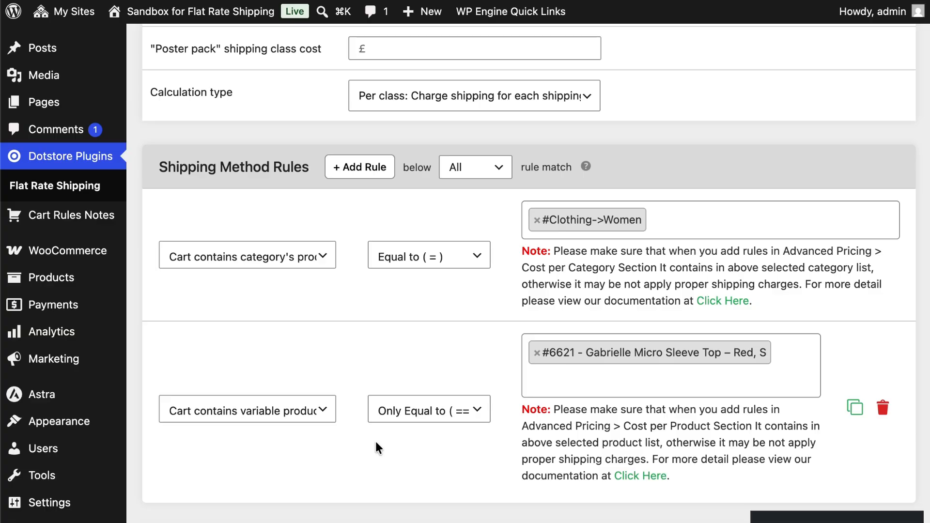
pyautogui.scroll(-5, 377, 443)
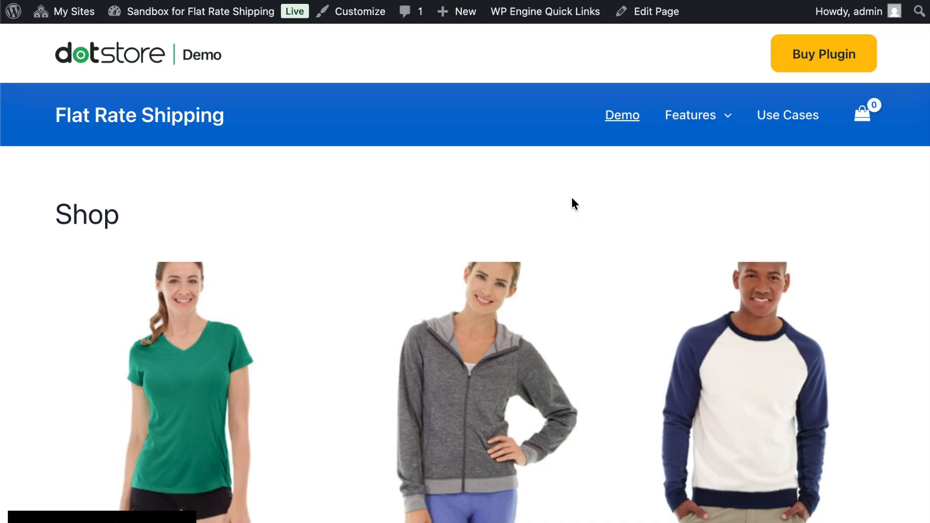
# Open the Gabrielle Micro Sleeve Top in the shop and choose the color Red and size S.
pyautogui.scroll(-3, 572, 197)
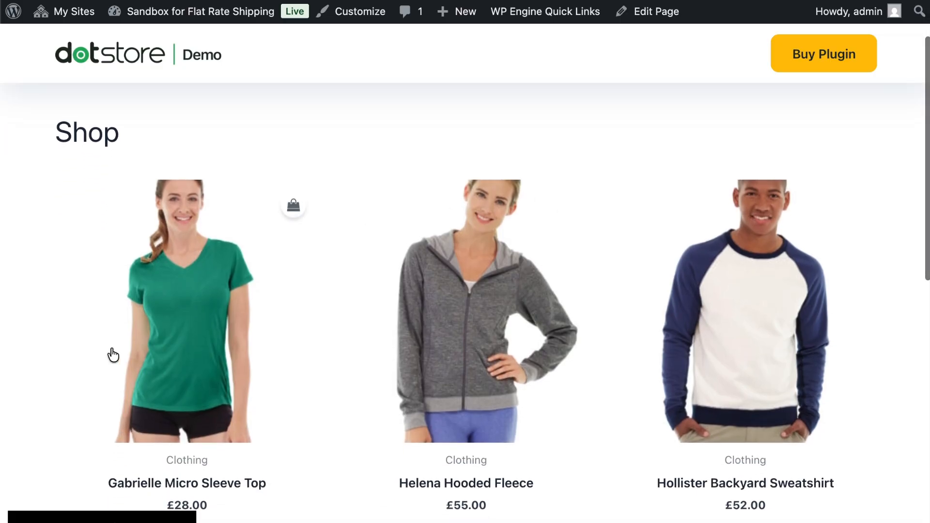
pyautogui.click(156, 338)
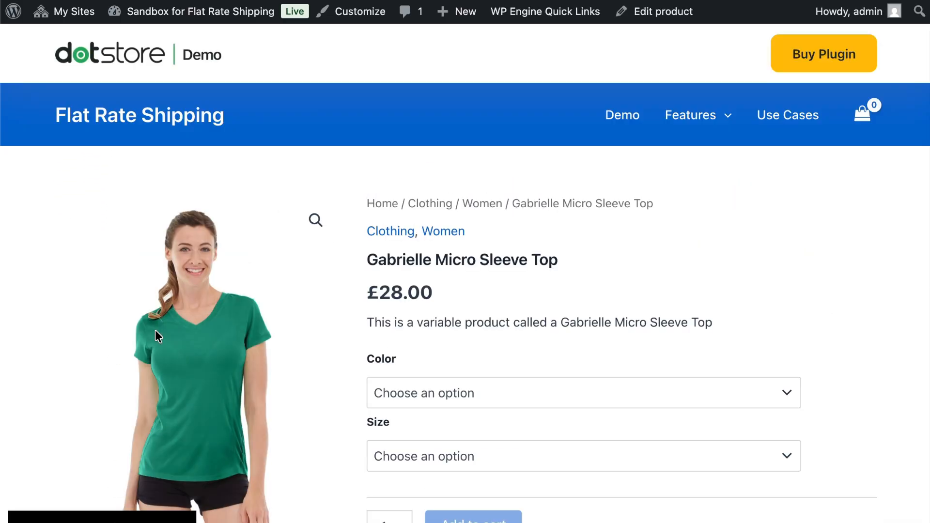
pyautogui.scroll(-3, 443, 357)
pyautogui.click(395, 251)
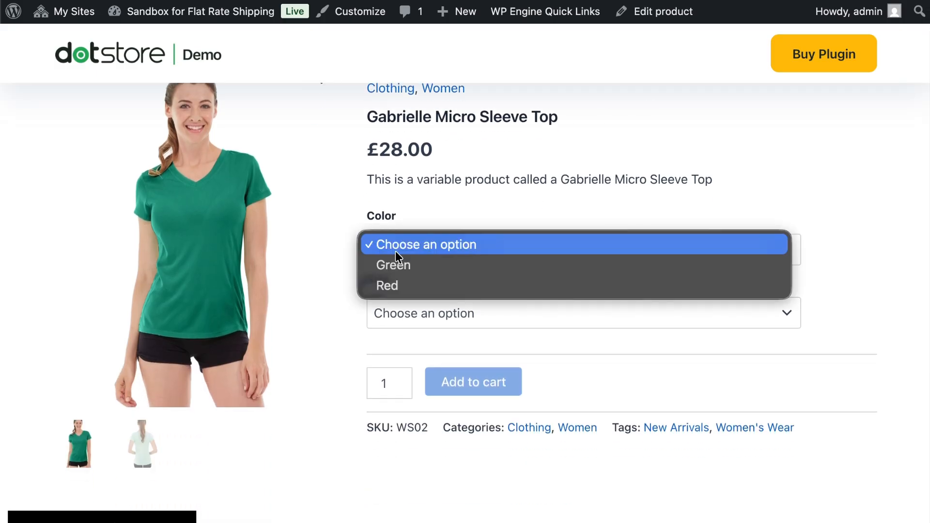
pyautogui.click(408, 287)
pyautogui.click(416, 323)
pyautogui.click(431, 350)
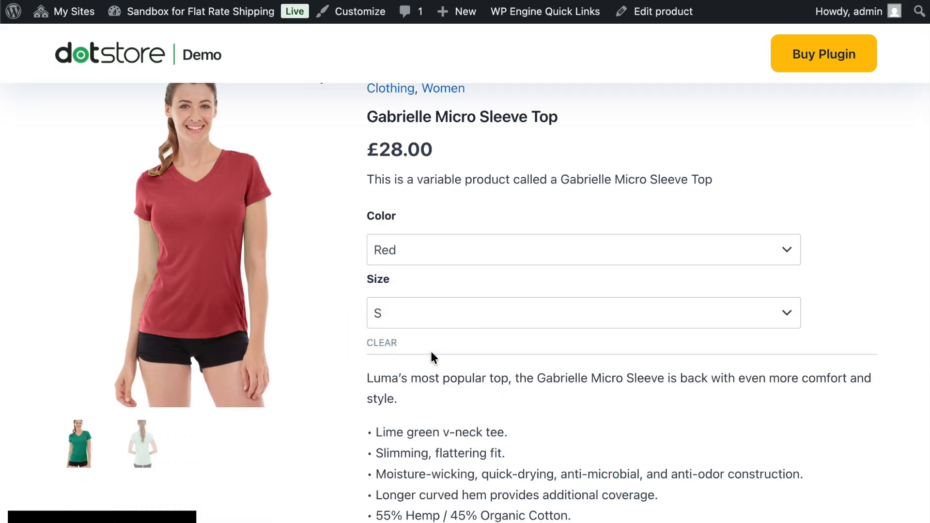
# Add the configured top to the cart and open the cart.
pyautogui.scroll(-3, 431, 350)
pyautogui.click(494, 449)
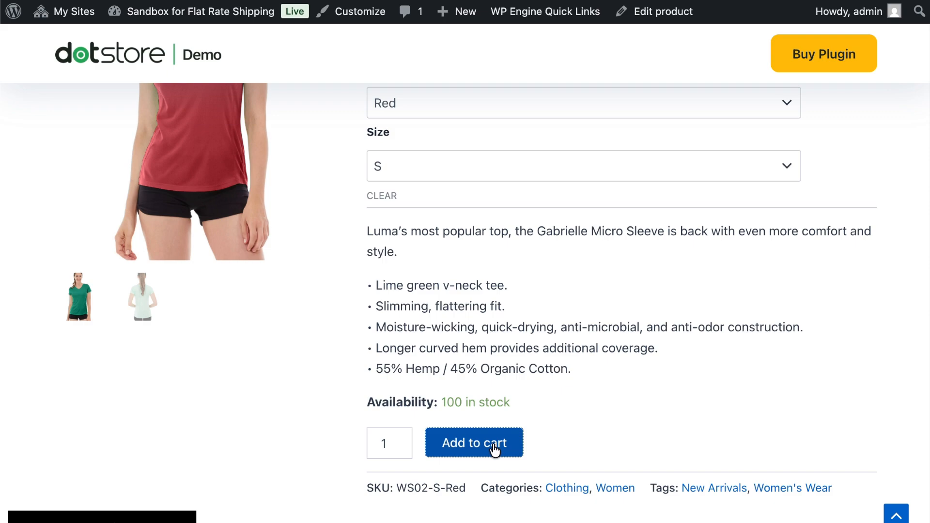
pyautogui.click(800, 237)
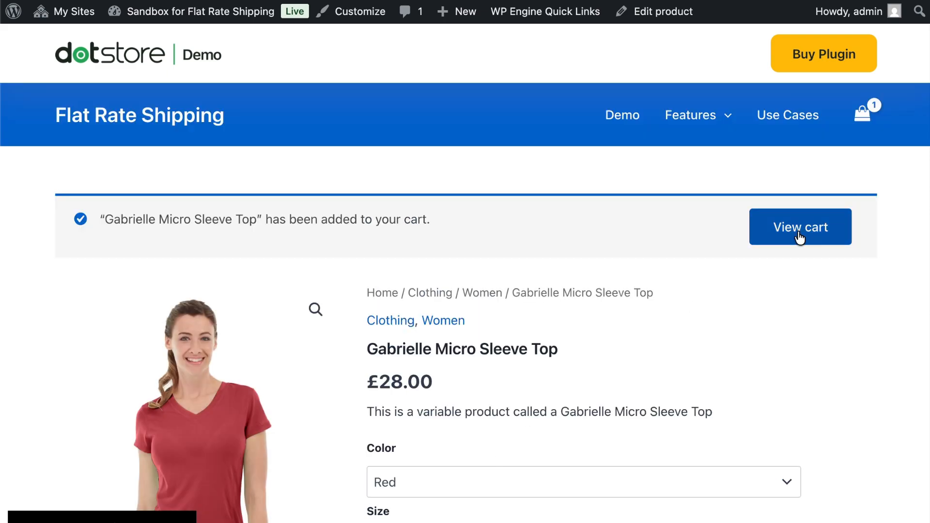
# Check the shipping method and its charge in the cart totals.
pyautogui.scroll(-2, 798, 232)
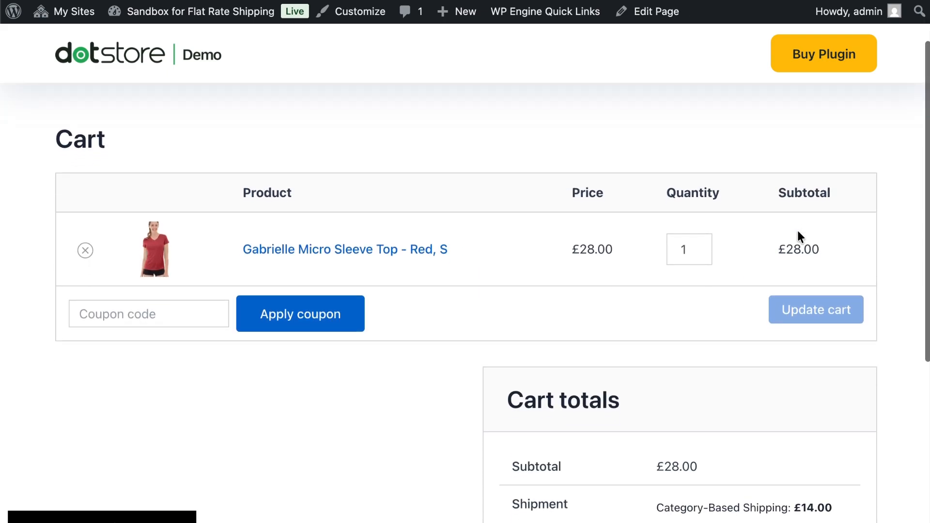
pyautogui.scroll(-3, 798, 232)
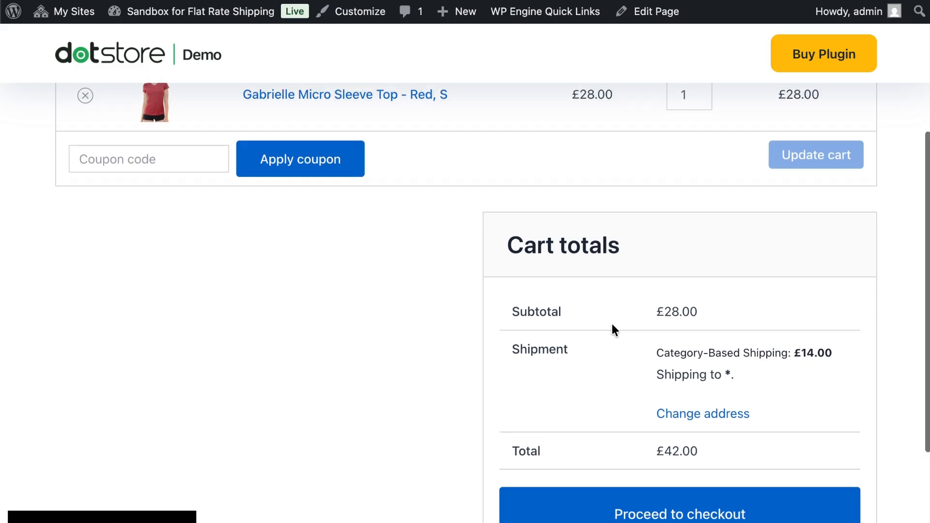
pyautogui.scroll(1, 612, 326)
pyautogui.scroll(-3, 546, 177)
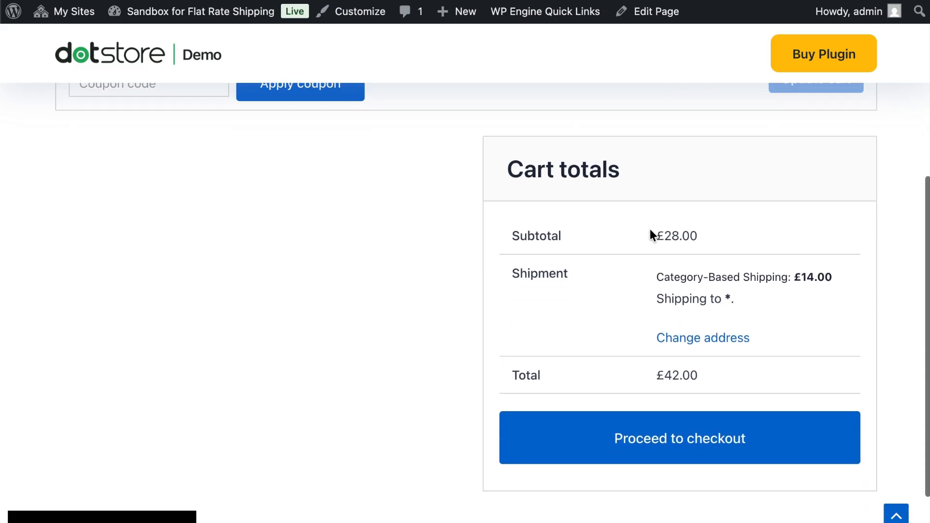
pyautogui.moveTo(683, 277); pyautogui.dragTo(799, 278)
pyautogui.click(800, 278)
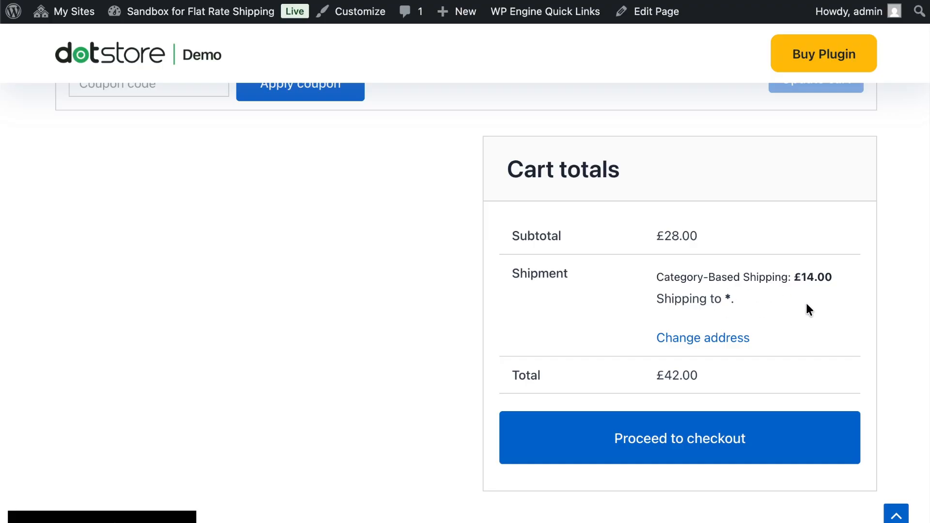
# Fill in the checkout billing details from the first saved address and check the shipment line in the order summary.
pyautogui.click(689, 462)
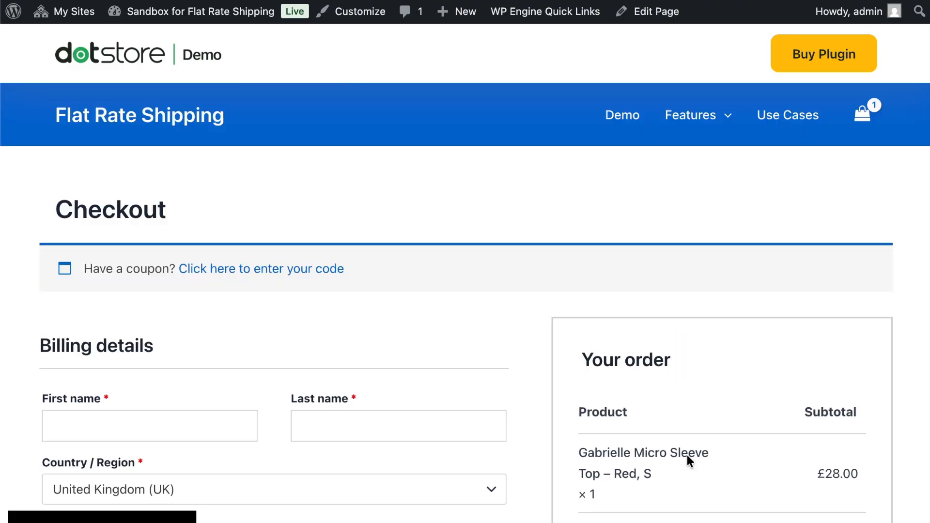
pyautogui.scroll(-6, 687, 455)
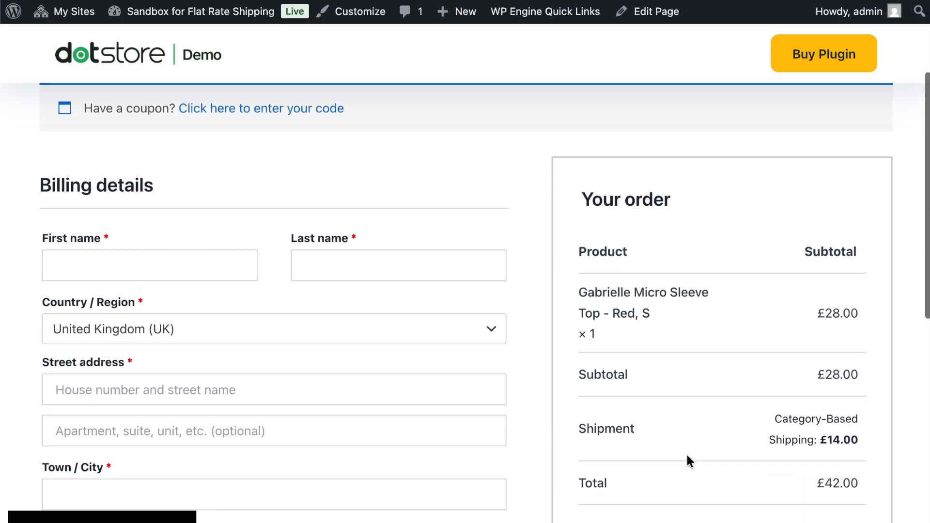
pyautogui.click(160, 134)
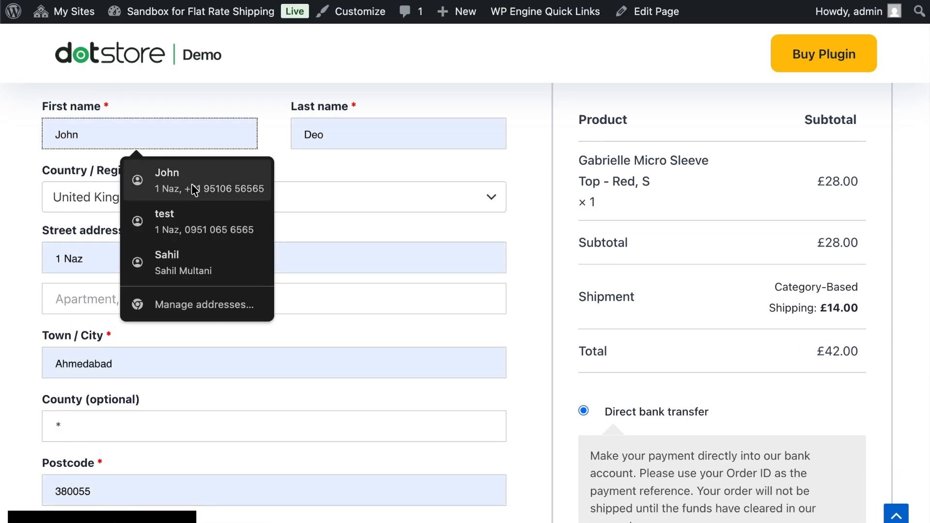
pyautogui.click(191, 184)
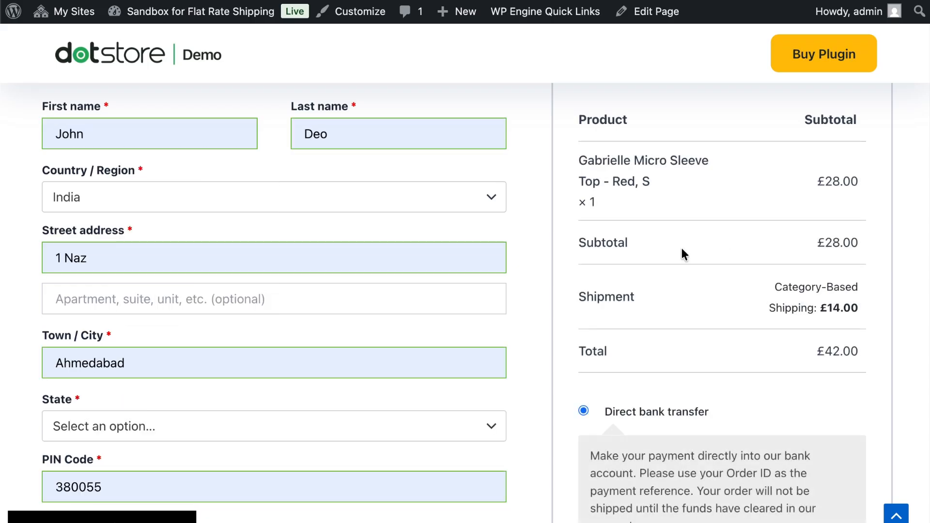
pyautogui.doubleClick(786, 290)
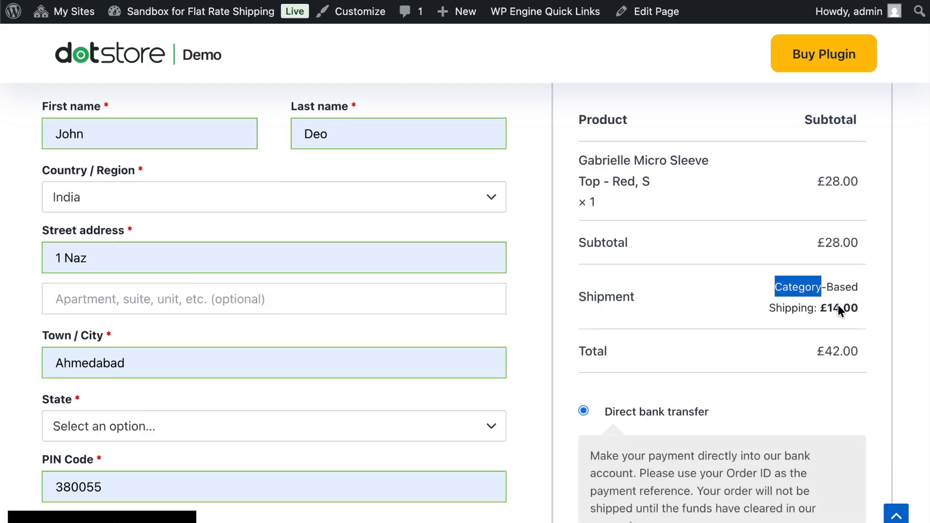
# Set the billing state to Arunachal Pradesh and place the order.
pyautogui.tripleClick(838, 305)
pyautogui.click(812, 310)
pyautogui.scroll(-3, 214, 237)
pyautogui.click(194, 266)
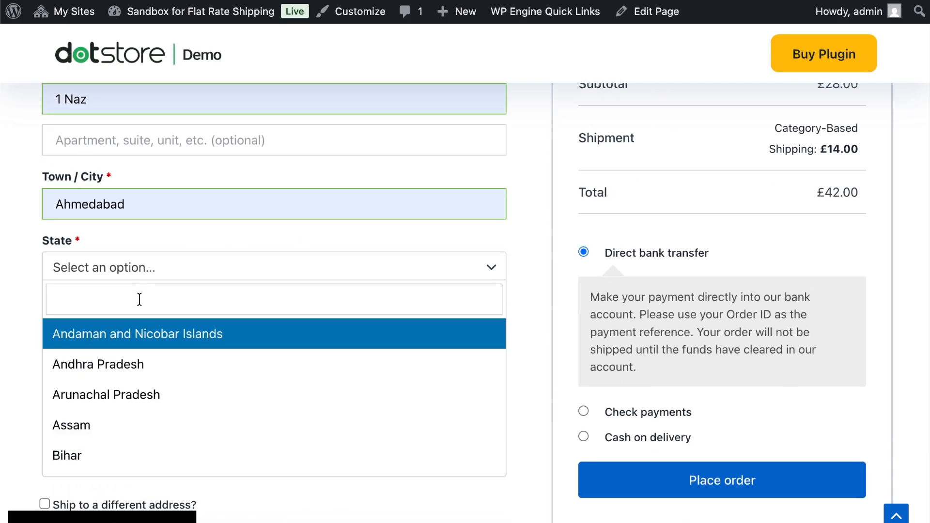
pyautogui.click(311, 394)
pyautogui.scroll(-5, 687, 342)
pyautogui.click(682, 254)
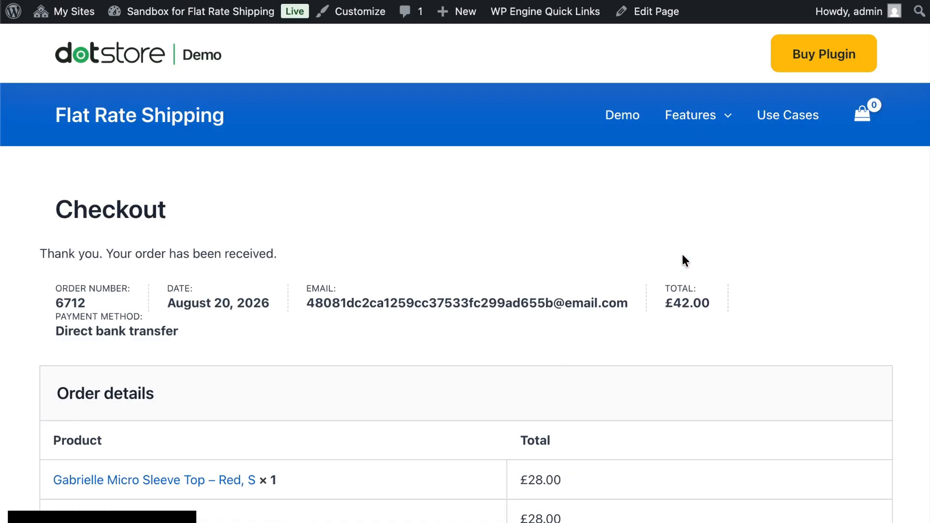
# Check the shipping charge and shipping method name in the order details of the received order.
pyautogui.scroll(-3, 682, 255)
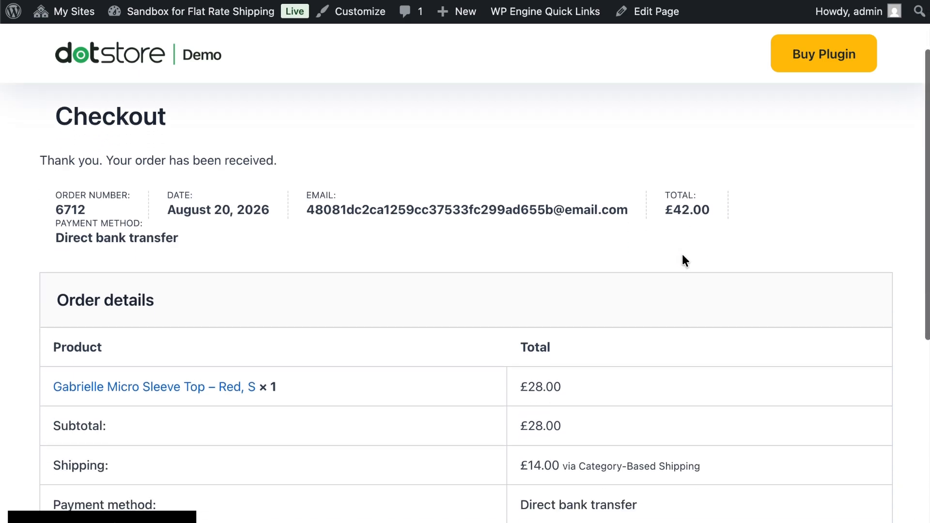
pyautogui.scroll(-5, 682, 253)
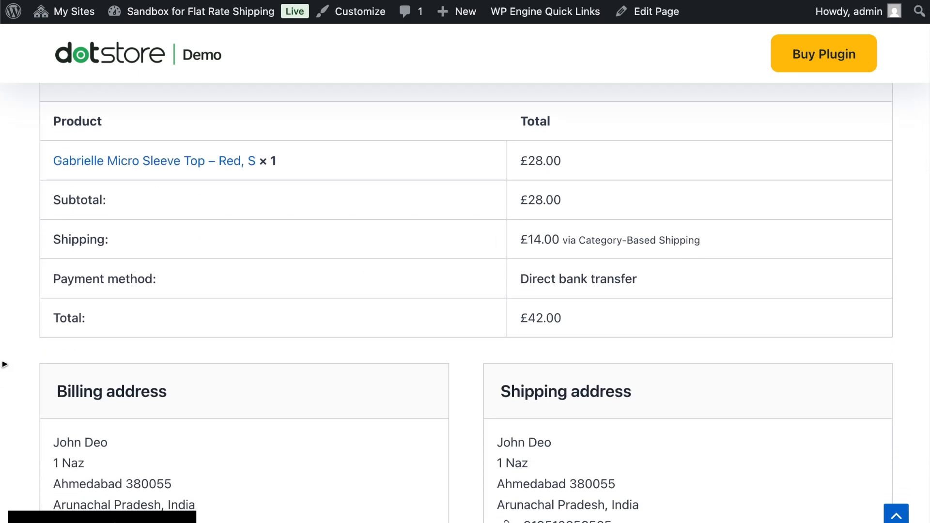
pyautogui.moveTo(52, 239); pyautogui.dragTo(617, 232)
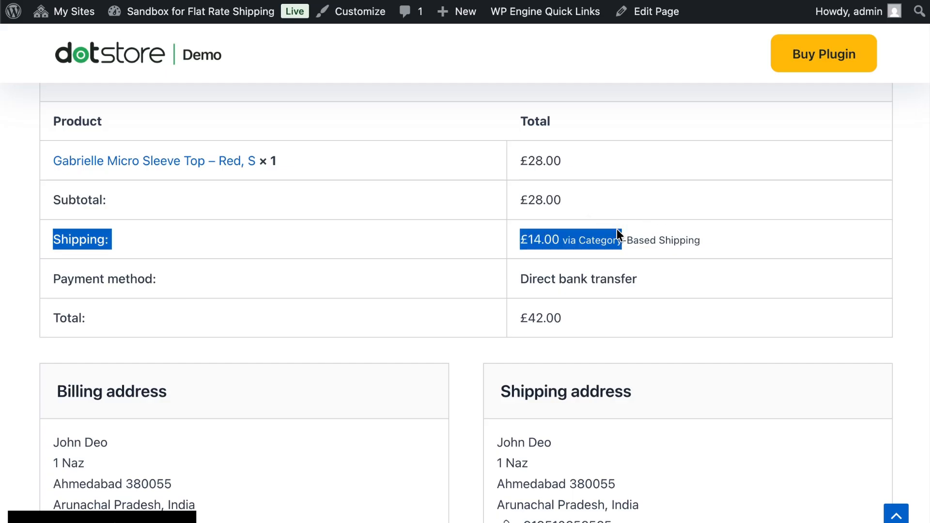
pyautogui.click(587, 234)
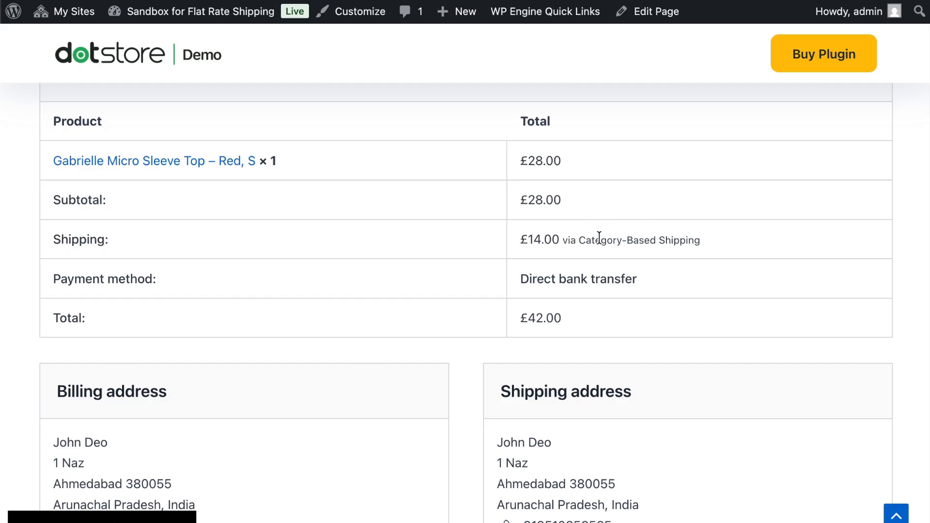